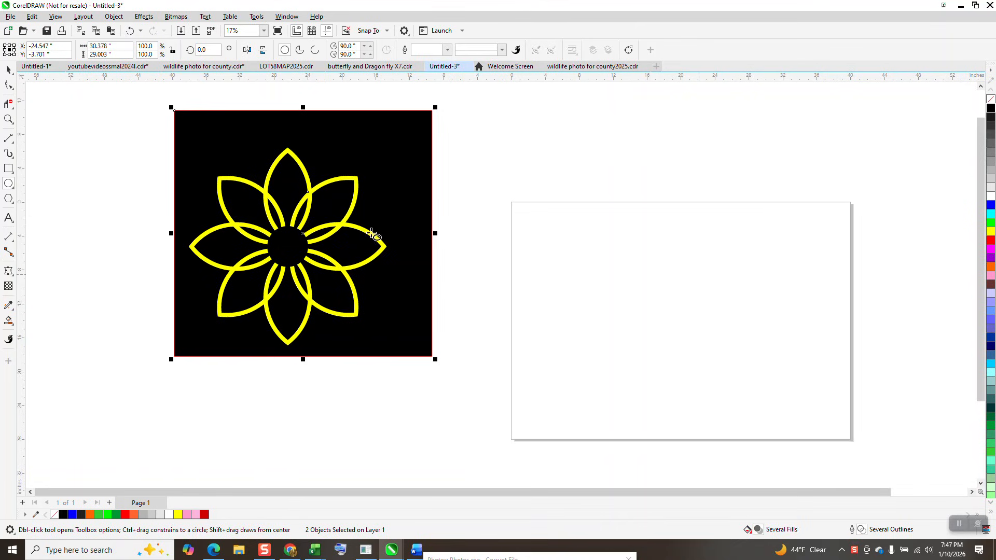
# Step: Draw a circle about 13.1 inches across, place an overlapping copy beside it, and fill their overlap red with Smart Fill
pyautogui.moveTo(678, 268); pyautogui.dragTo(582, 373)
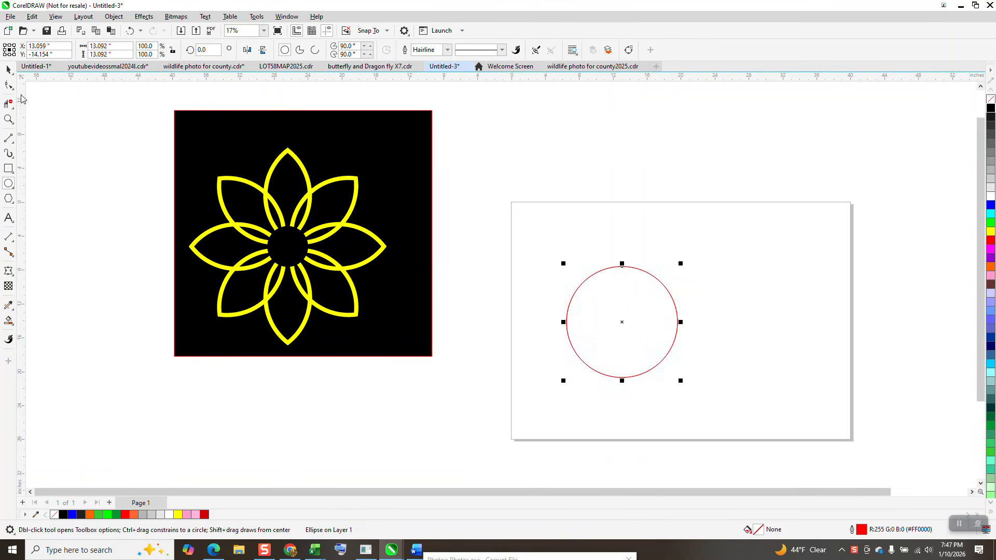
pyautogui.moveTo(624, 322); pyautogui.dragTo(693, 330)
pyautogui.click(8, 321)
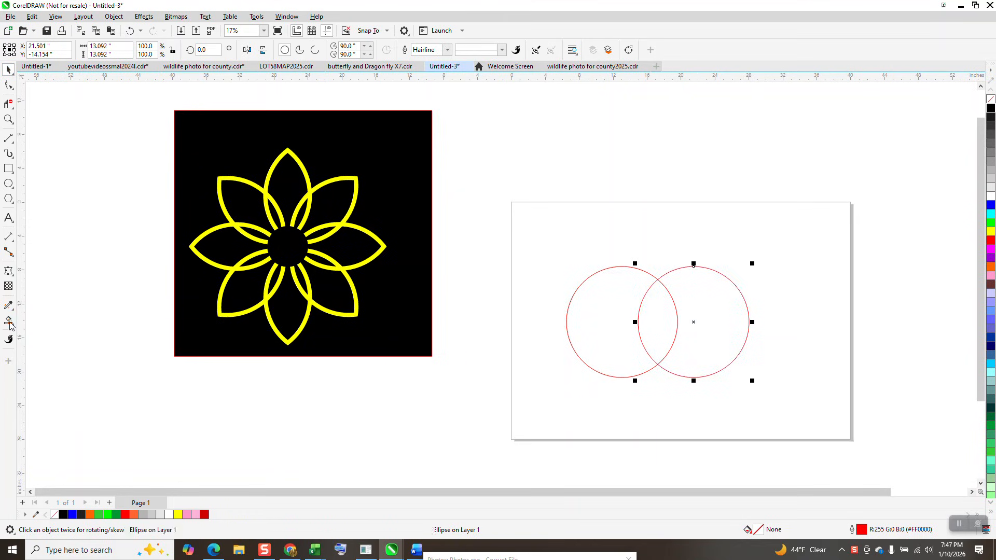
pyautogui.click(648, 314)
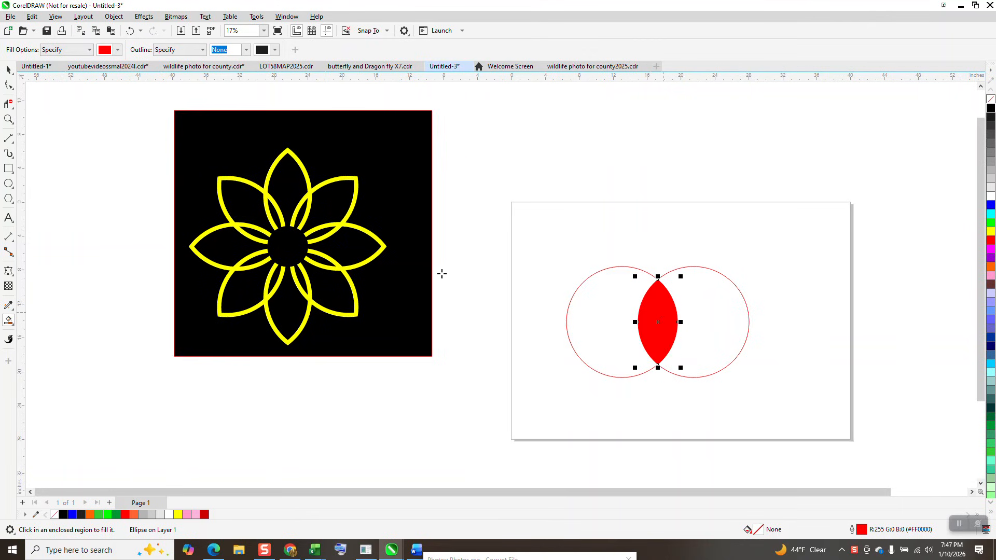
# Step: Separate the red petal from the two circles, delete both circles, and center the petal on the page
pyautogui.press('space')
pyautogui.moveTo(659, 284); pyautogui.dragTo(646, 188)
pyautogui.moveTo(536, 254); pyautogui.dragTo(874, 405)
pyautogui.press('Delete')
pyautogui.click(650, 242)
pyautogui.press('p')
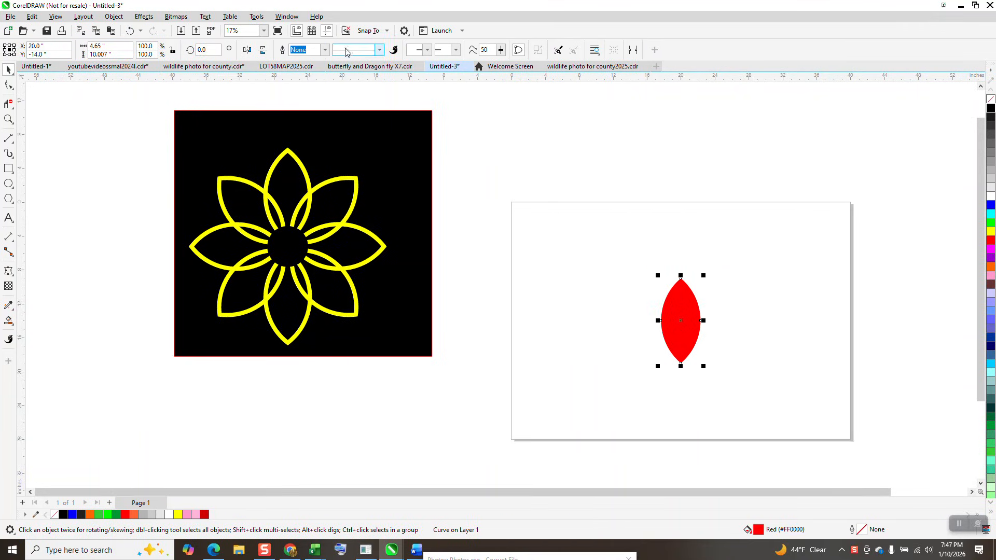
# Step: Remove the petal's fill and give it a black 36 pt outline
pyautogui.click(991, 99)
pyautogui.rightClick(990, 108)
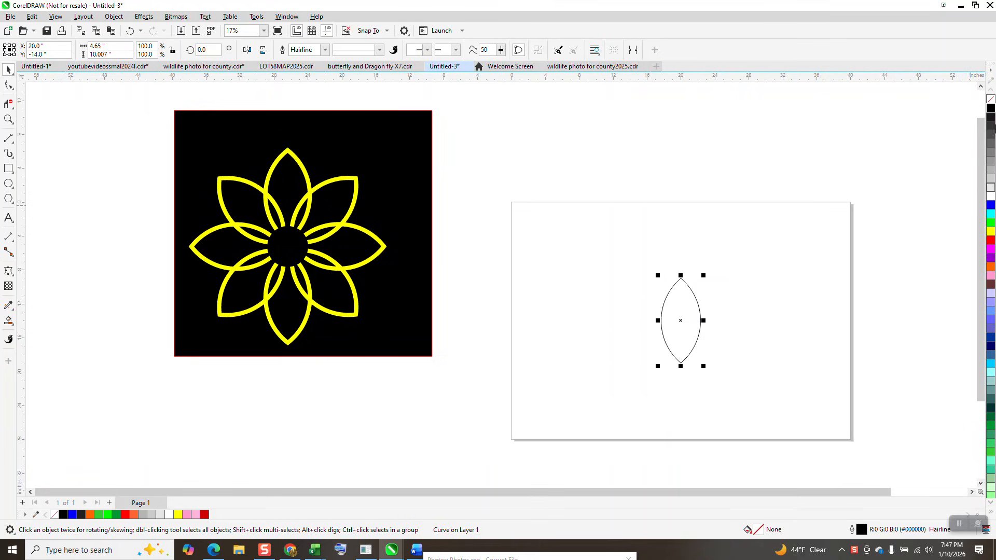
pyautogui.click(325, 50)
pyautogui.click(300, 169)
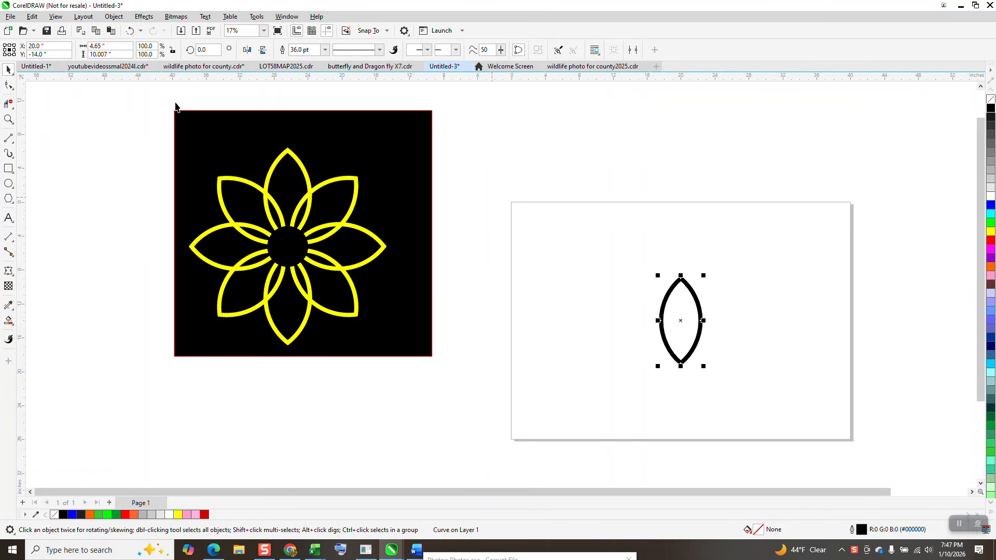
# Step: Convert the petal's outline to an object, leave it unfilled with a black hairline outline, and move it straight up the page
pyautogui.click(113, 16)
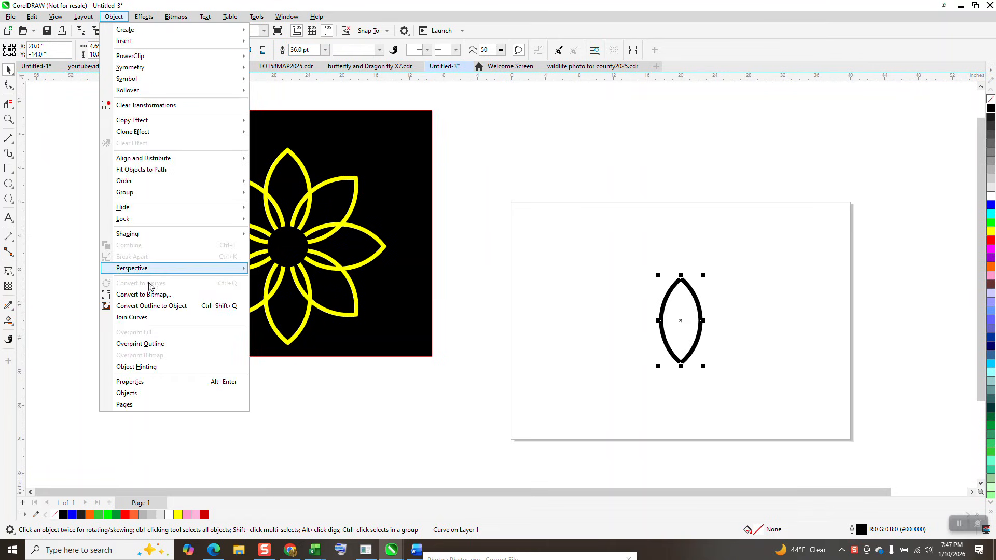
pyautogui.click(156, 309)
pyautogui.rightClick(988, 115)
pyautogui.moveTo(679, 320); pyautogui.dragTo(681, 270)
# Step: Place the petal's rotation center a short distance below its lower tip
pyautogui.click(9, 119)
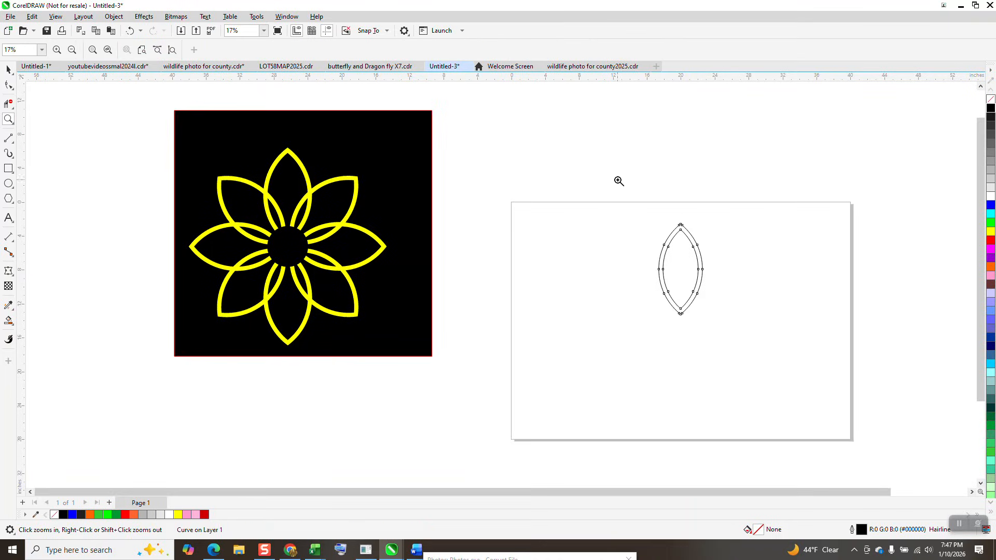
pyautogui.moveTo(617, 182); pyautogui.dragTo(826, 438)
pyautogui.click(12, 73)
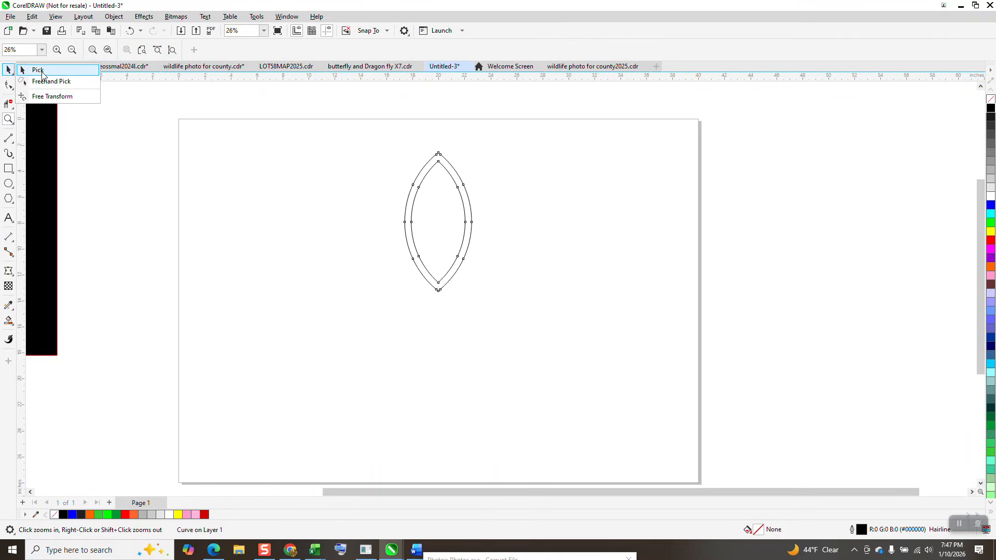
pyautogui.click(38, 71)
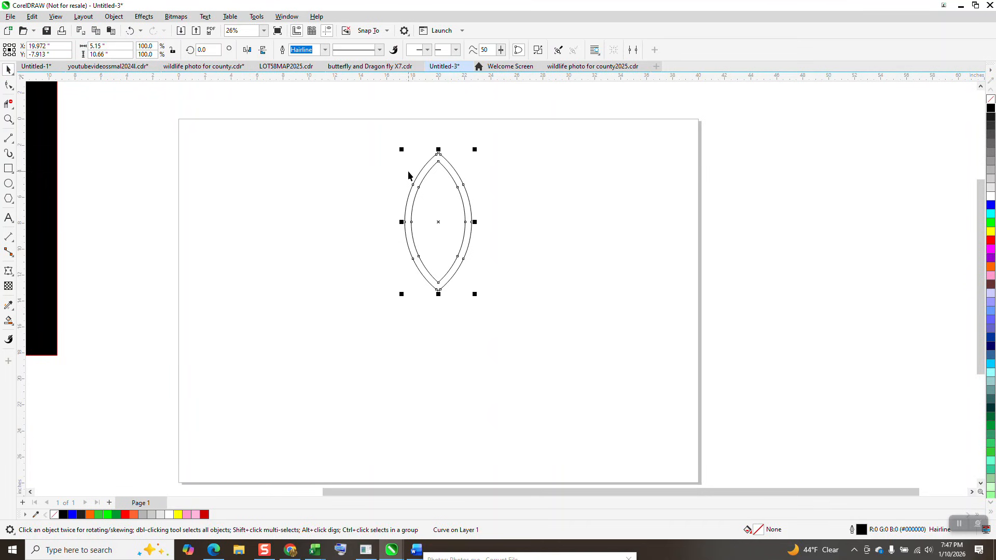
pyautogui.click(440, 224)
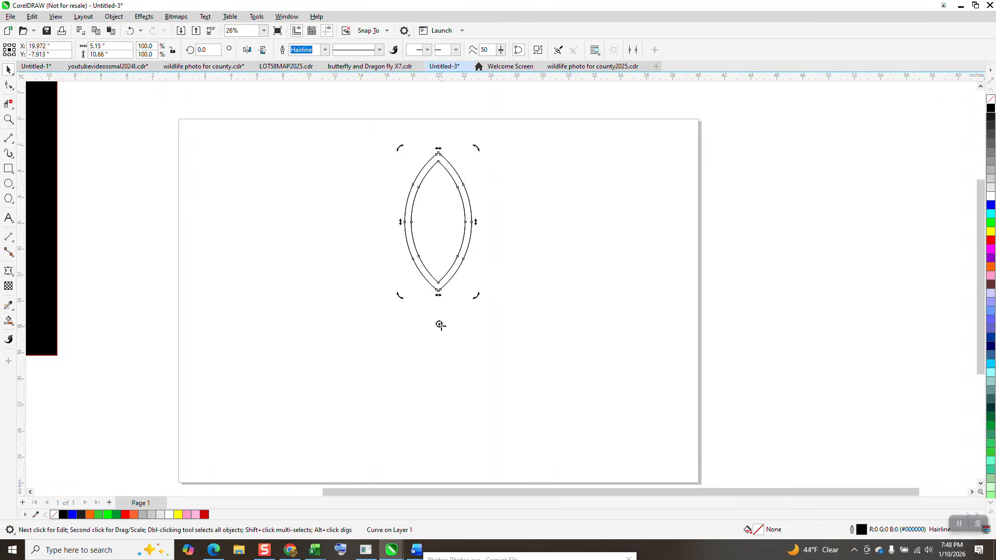
pyautogui.moveTo(441, 325); pyautogui.dragTo(440, 325)
pyautogui.click(450, 238)
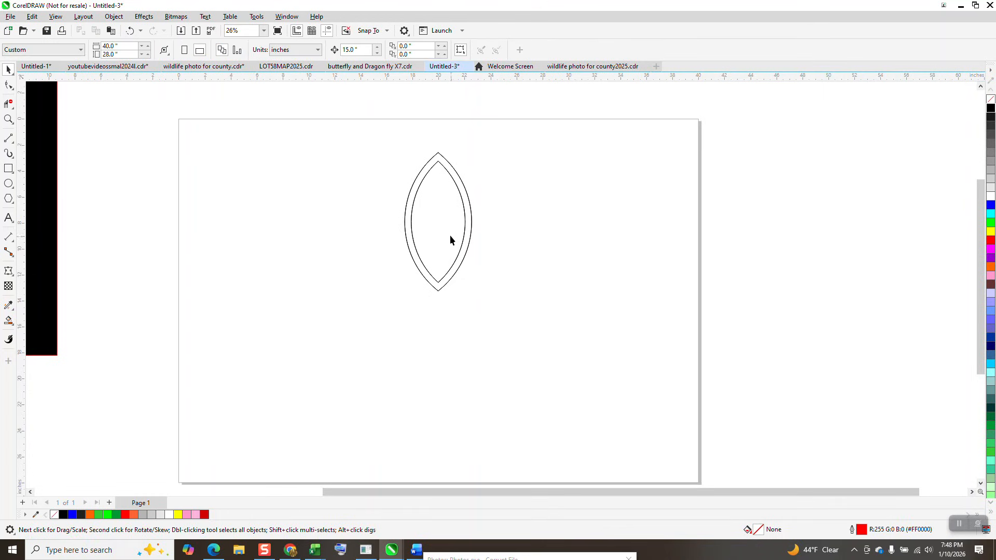
pyautogui.click(467, 206)
pyautogui.click(469, 203)
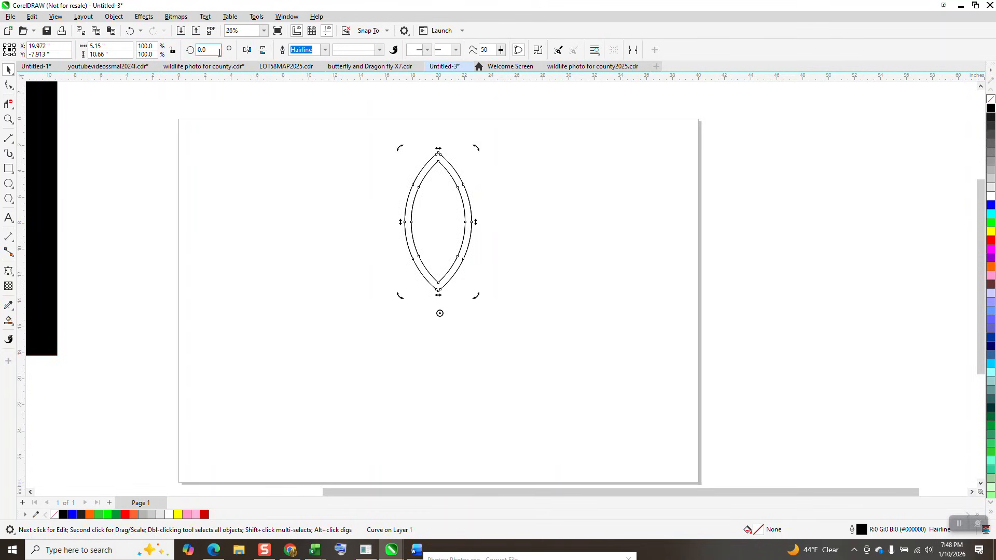
# Step: Create copies of the petal rotated in 45-degree increments around the rotation center to form an eight-petal flower
pyautogui.write('45')
pyautogui.press('Return')
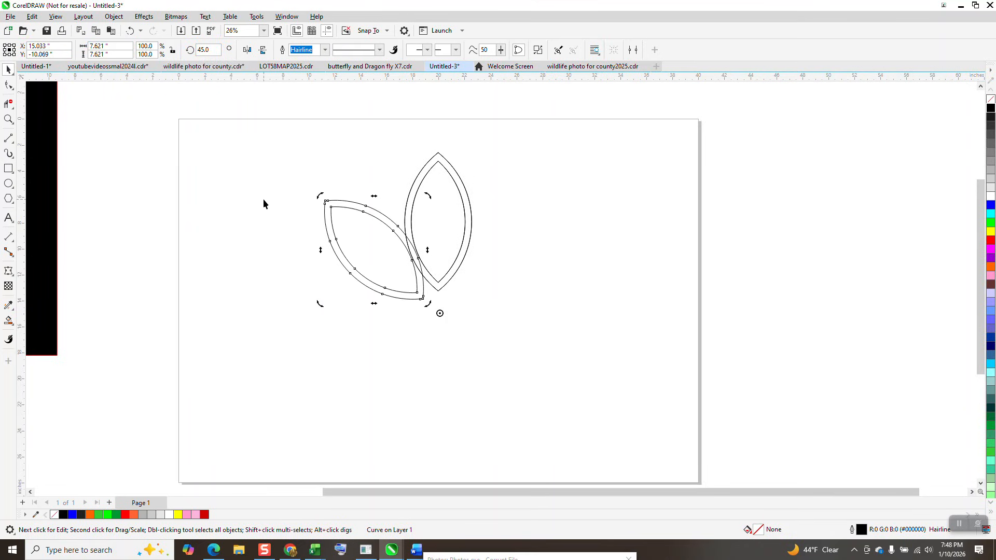
pyautogui.hotkey('ctrl', 'r')
pyautogui.hotkey('ctrl', 'r')
pyautogui.hotkey('ctrl', 'r')
pyautogui.hotkey('ctrl', 'r')
pyautogui.hotkey('ctrl', 'r')
pyautogui.hotkey('ctrl', 'r')
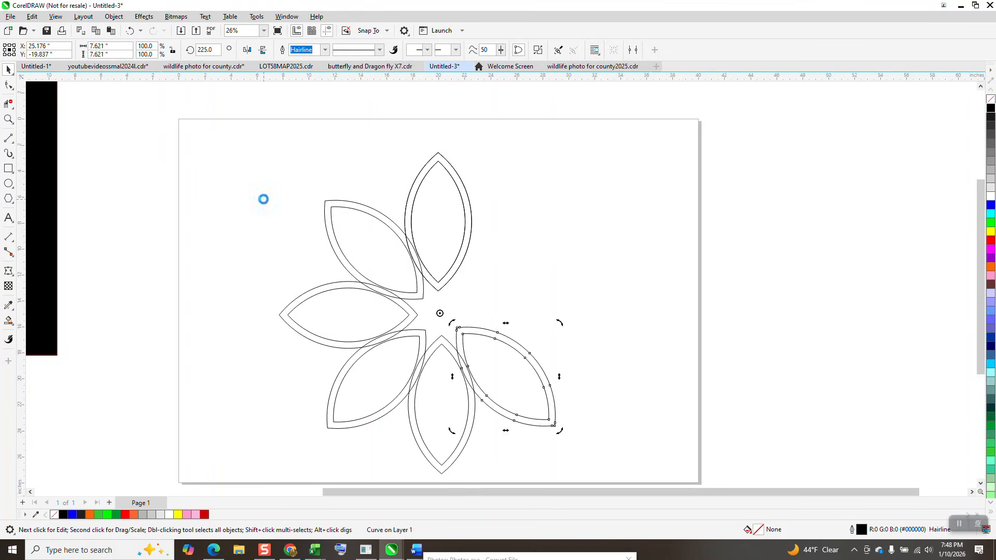
pyautogui.scroll(-1, 414, 311)
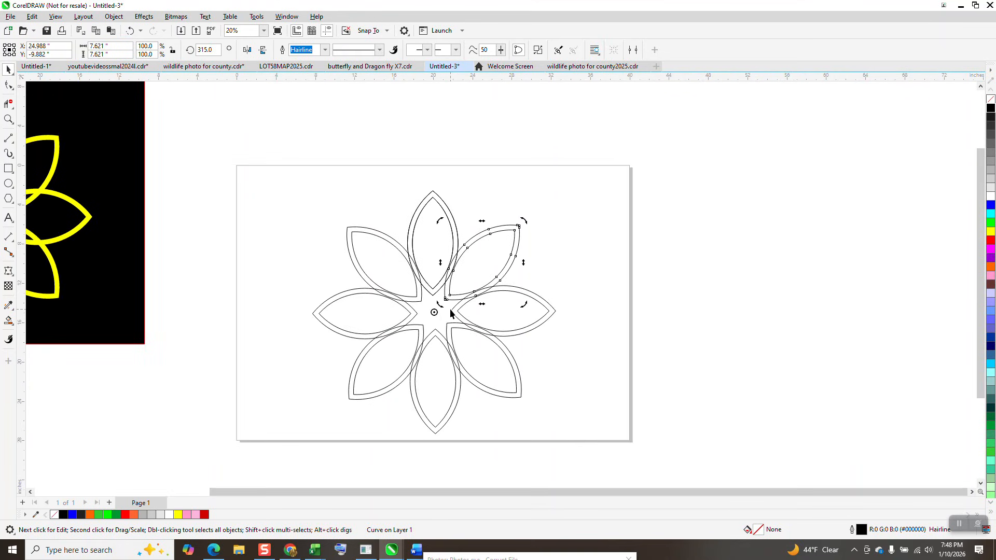
pyautogui.click(552, 197)
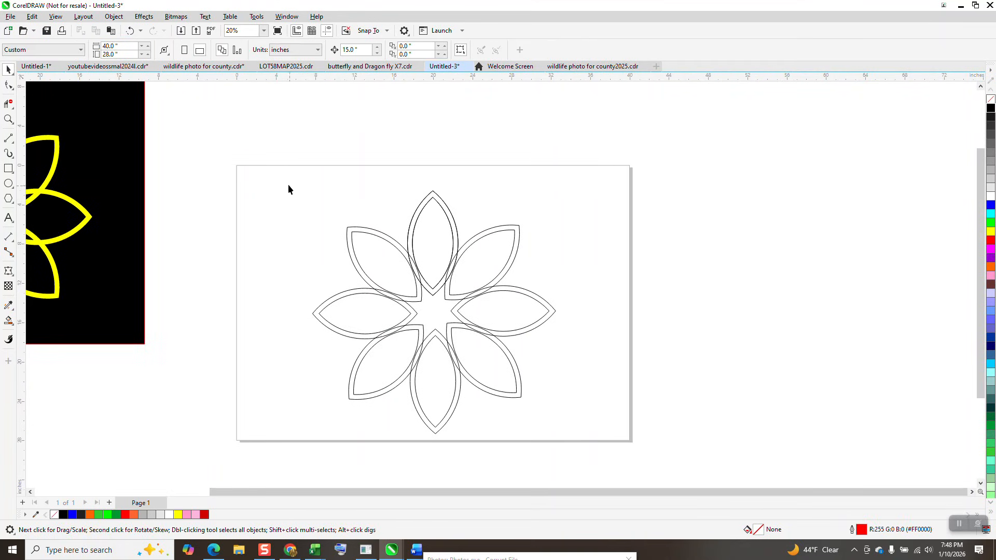
# Step: Weld all eight petals into a single flower shape
pyautogui.moveTo(382, 386); pyautogui.dragTo(665, 453)
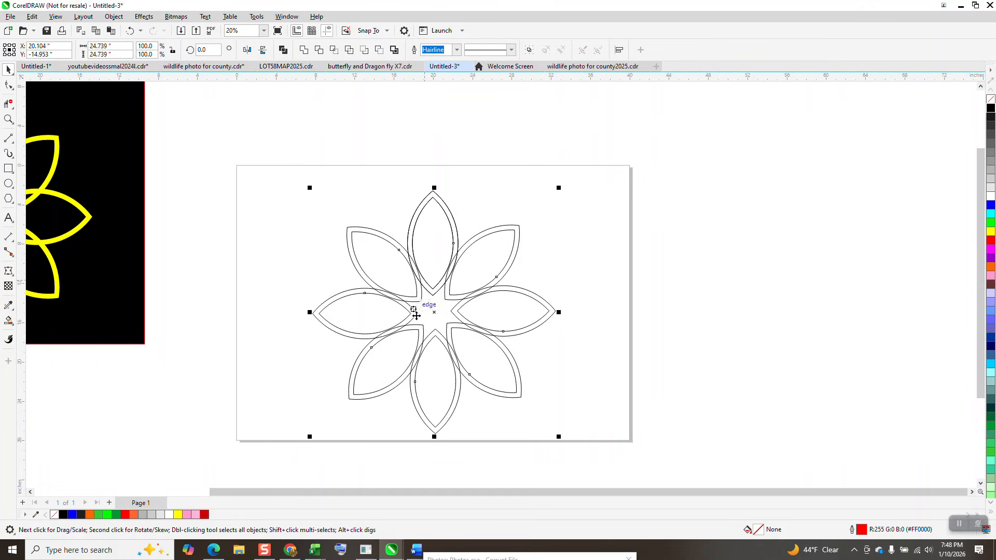
pyautogui.moveTo(265, 160); pyautogui.dragTo(629, 462)
pyautogui.click(305, 51)
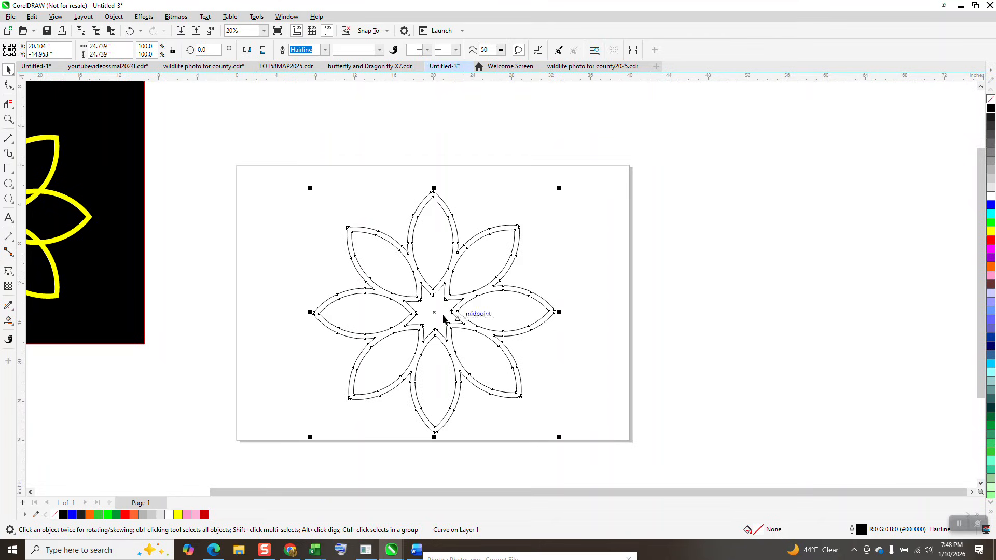
# Step: Duplicate the welded flower and move the copy 45 inches to the right of the original
pyautogui.click(9, 119)
pyautogui.press('space')
pyautogui.moveTo(296, 158); pyautogui.dragTo(671, 441)
pyautogui.press('KP_Add')
pyautogui.press('Right')
pyautogui.press('Right')
pyautogui.press('Right')
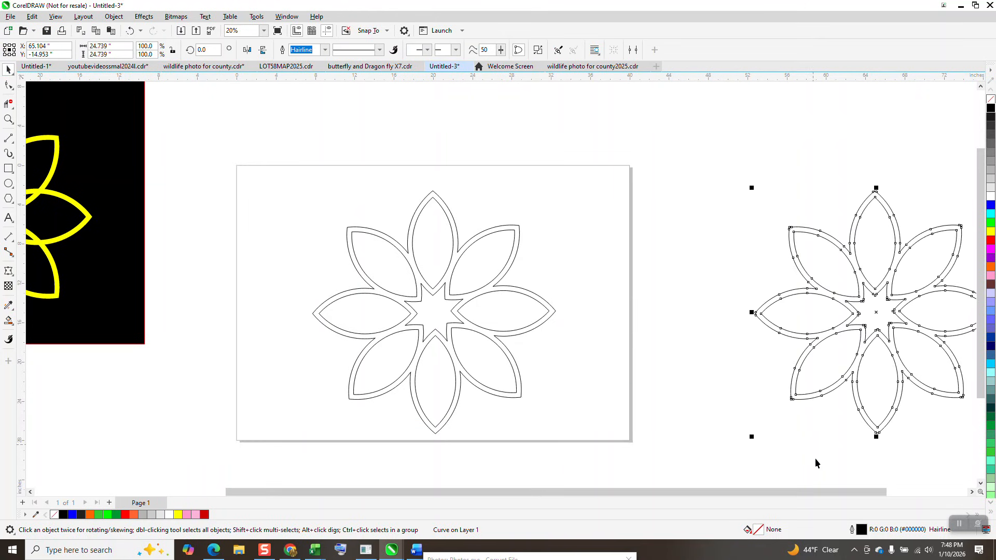
# Step: Break apart the curves of the original flower on the page
pyautogui.click(462, 235)
pyautogui.click(455, 216)
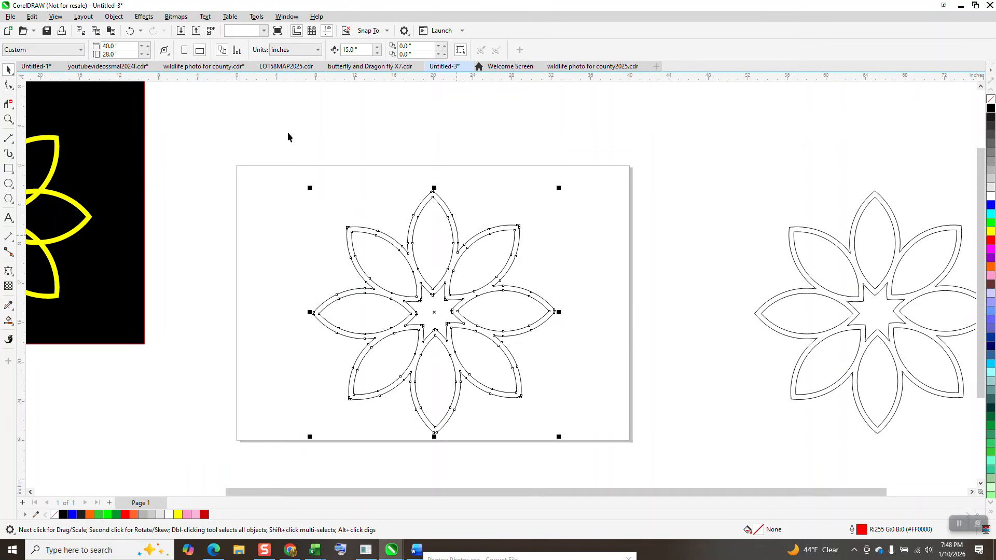
pyautogui.click(114, 16)
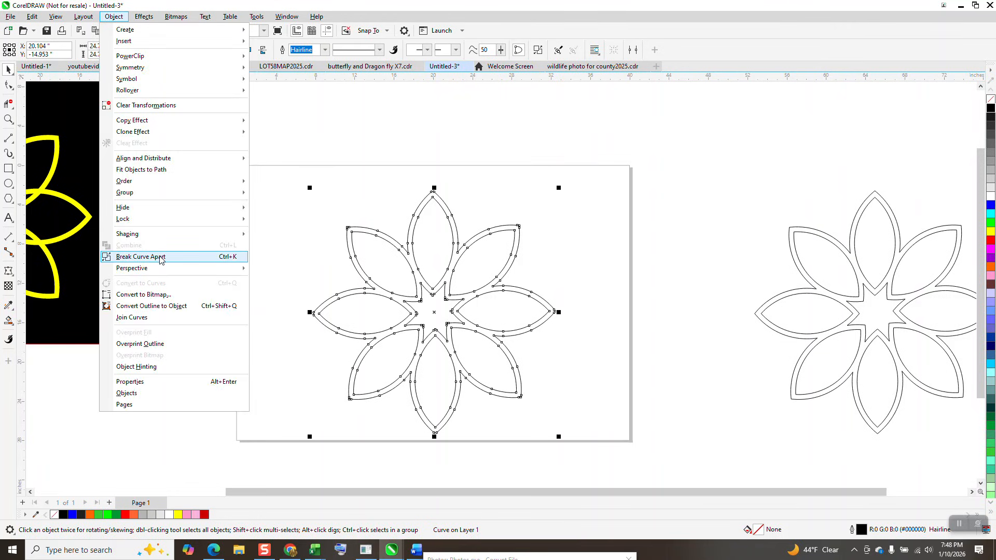
pyautogui.click(162, 257)
# Step: Delete the star-shaped curve at the center of the broken-apart flower
pyautogui.press('z')
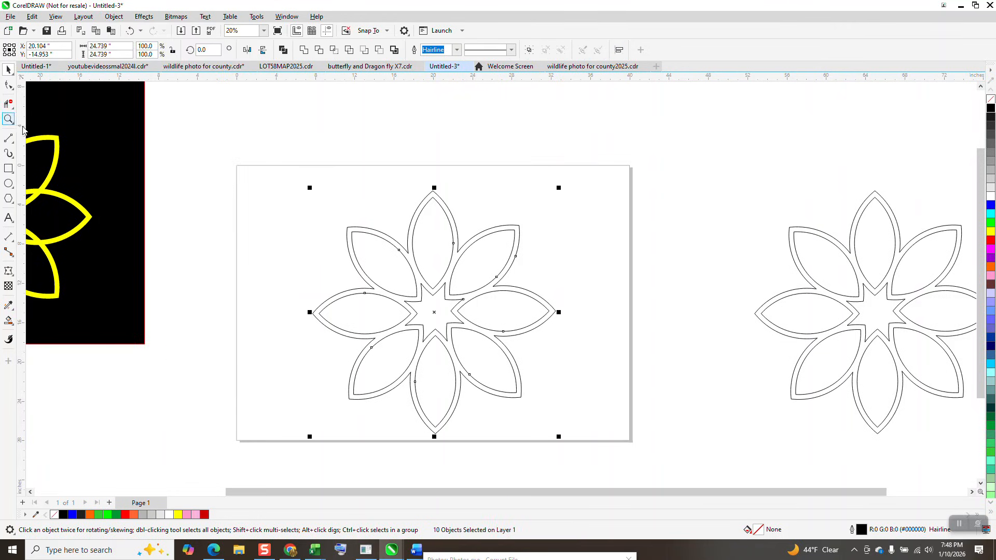
pyautogui.moveTo(385, 262); pyautogui.dragTo(621, 409)
pyautogui.click(8, 70)
pyautogui.click(620, 143)
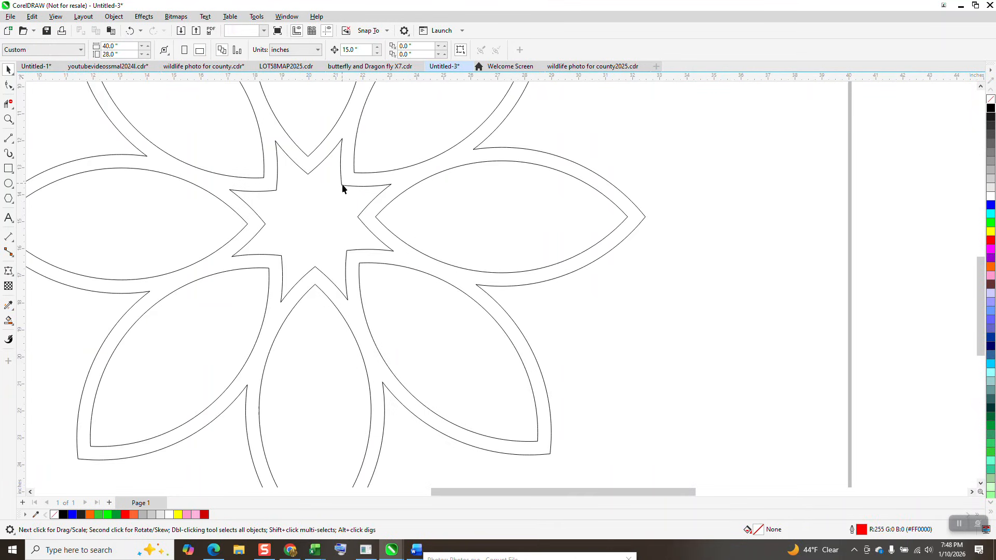
pyautogui.click(342, 188)
pyautogui.press('Delete')
pyautogui.scroll(-2, 460, 242)
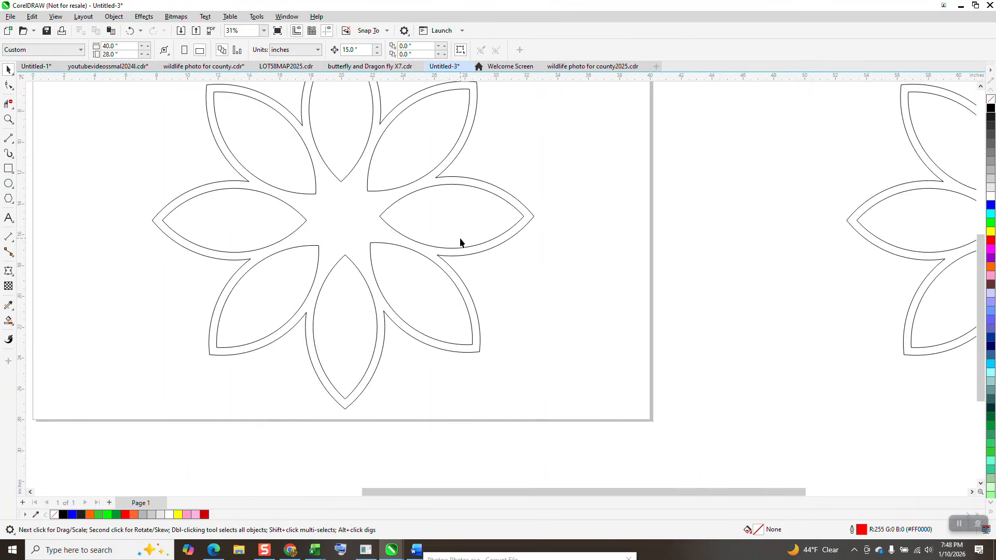
# Step: Move the flower without the star off to the lower right of the page, and center the intact copy on the page
pyautogui.scroll(-1, 460, 242)
pyautogui.scroll(-1, 500, 264)
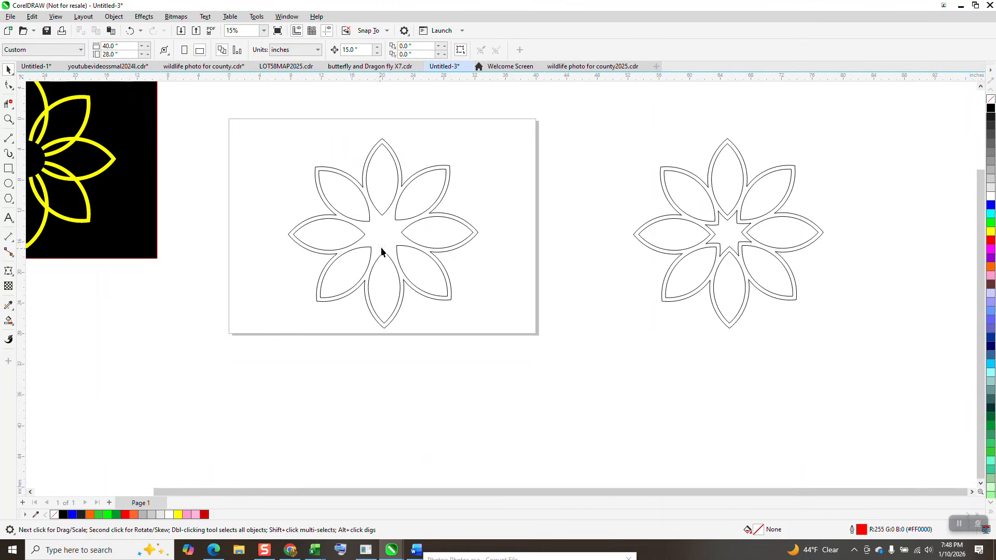
pyautogui.moveTo(274, 124); pyautogui.dragTo(593, 382)
pyautogui.moveTo(357, 180); pyautogui.dragTo(804, 350)
pyautogui.click(744, 241)
pyautogui.press('p')
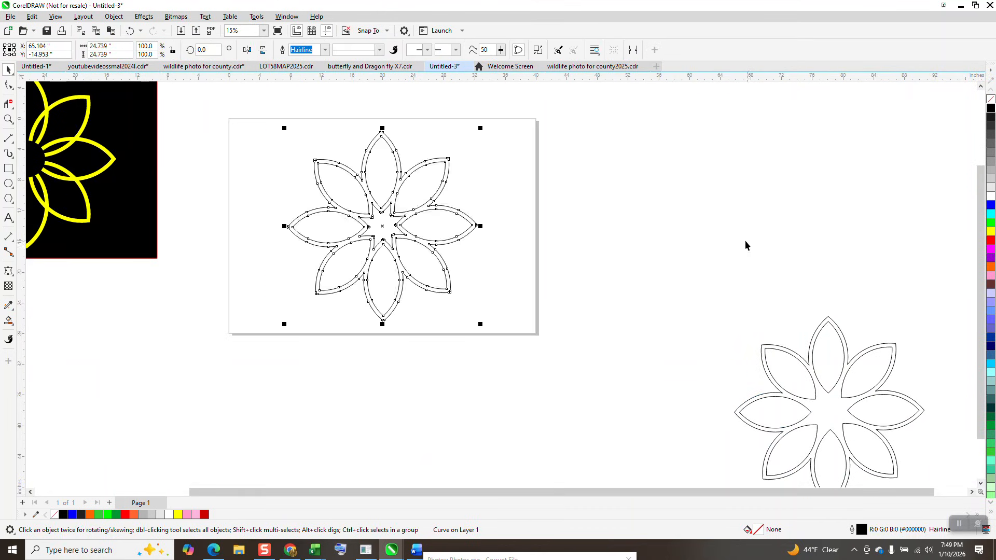
# Step: Draw a circle about 7.5 inches across and center it on the page over the flower's middle
pyautogui.click(7, 183)
pyautogui.moveTo(538, 194); pyautogui.dragTo(486, 250)
pyautogui.press('p')
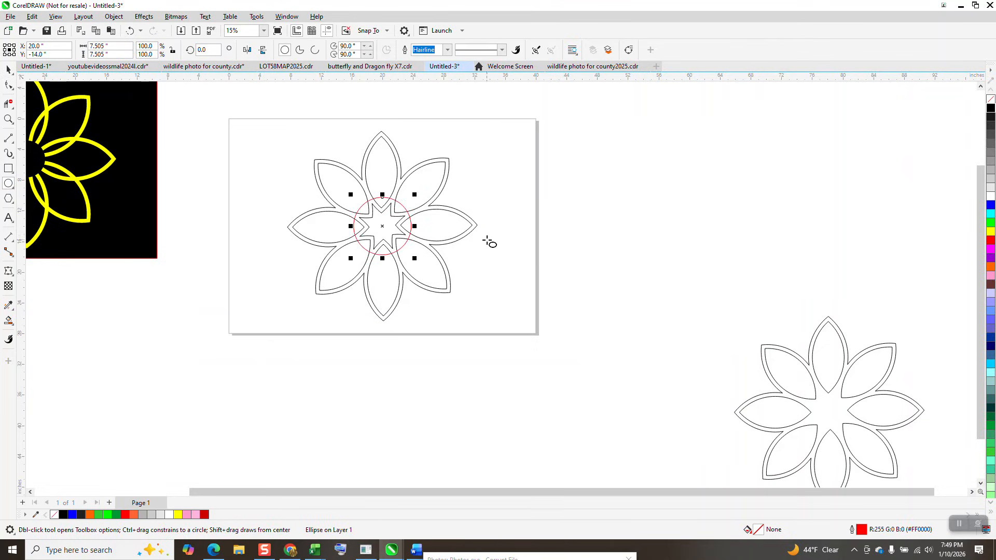
# Step: Trim the flower's center with the circle, and move the circle off the page to the right
pyautogui.click(9, 71)
pyautogui.moveTo(234, 110); pyautogui.dragTo(487, 321)
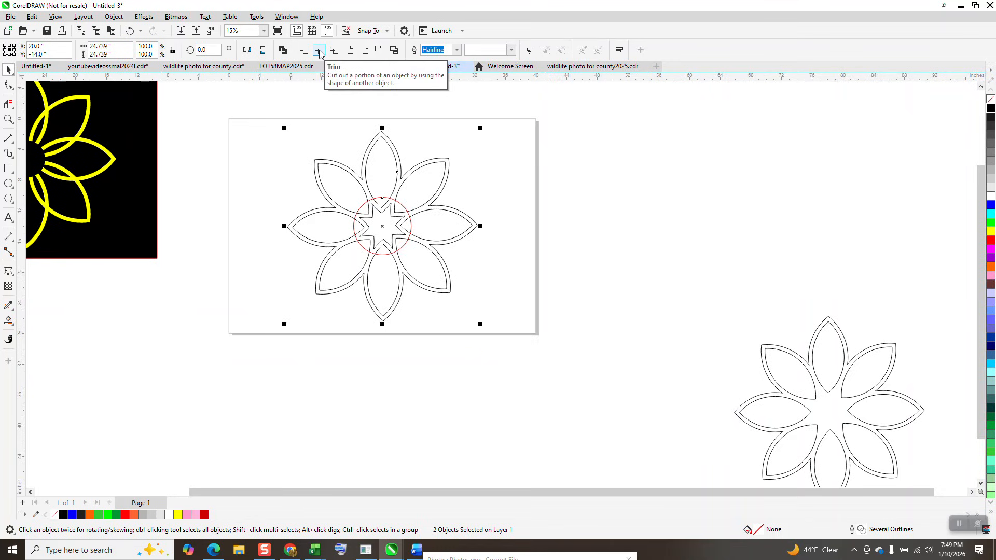
pyautogui.click(319, 50)
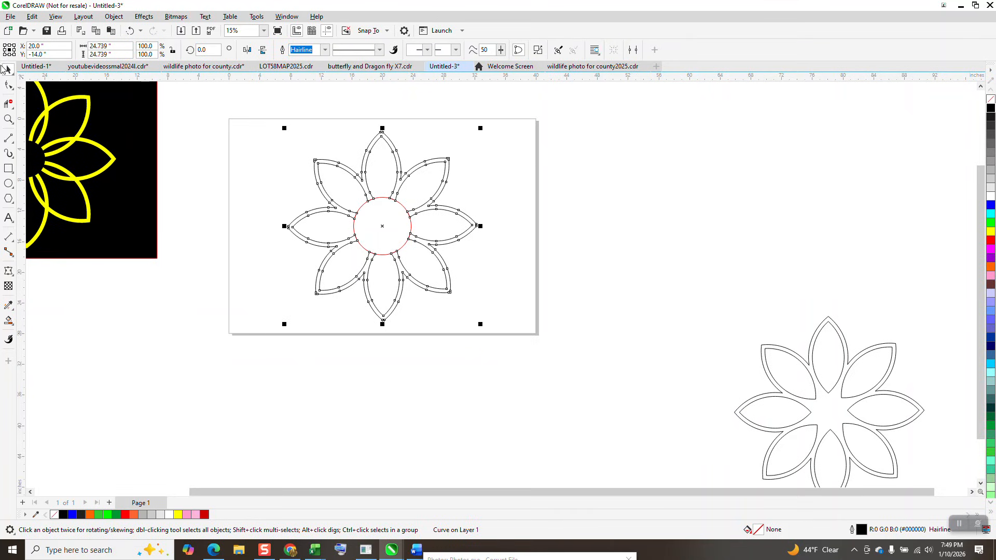
pyautogui.moveTo(134, 98); pyautogui.dragTo(135, 99)
pyautogui.click(378, 222)
pyautogui.moveTo(379, 222); pyautogui.dragTo(607, 220)
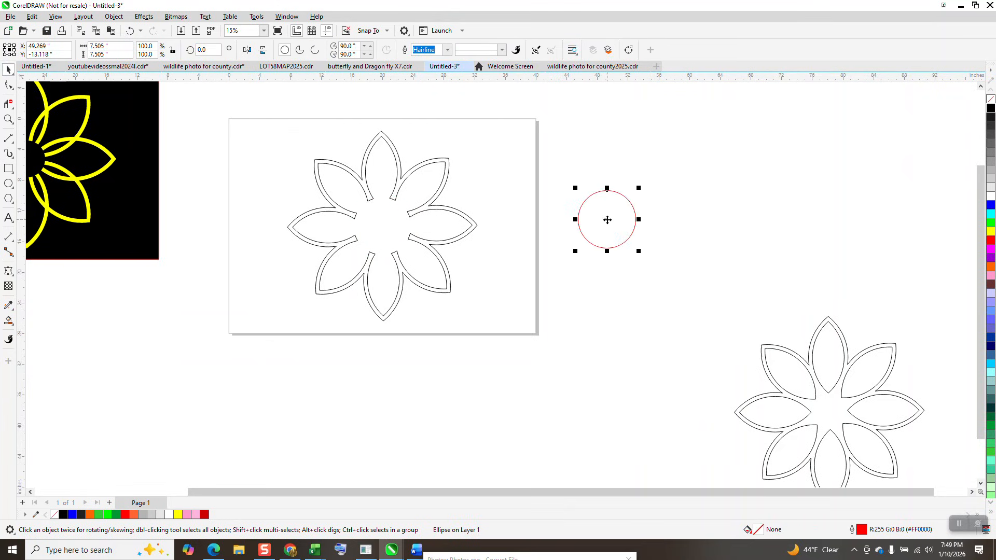
# Step: Fill the trimmed flower with yellow and remove its outline
pyautogui.click(403, 177)
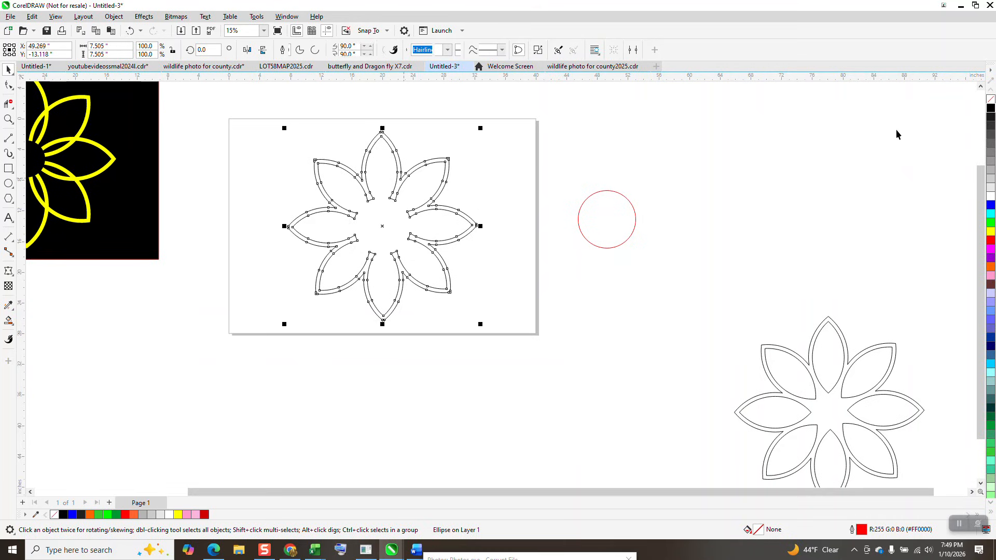
pyautogui.click(990, 231)
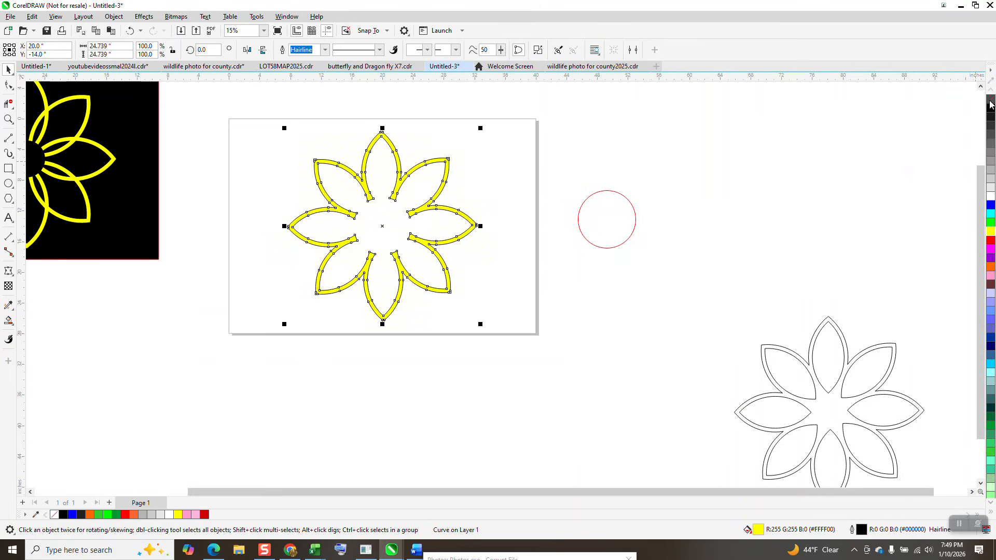
pyautogui.moveTo(151, 178); pyautogui.dragTo(508, 261)
# Step: Remove the yellow fill from the trimmed flower on the page and give it a black outline
pyautogui.scroll(-1, 495, 264)
pyautogui.moveTo(376, 202); pyautogui.dragTo(142, 159)
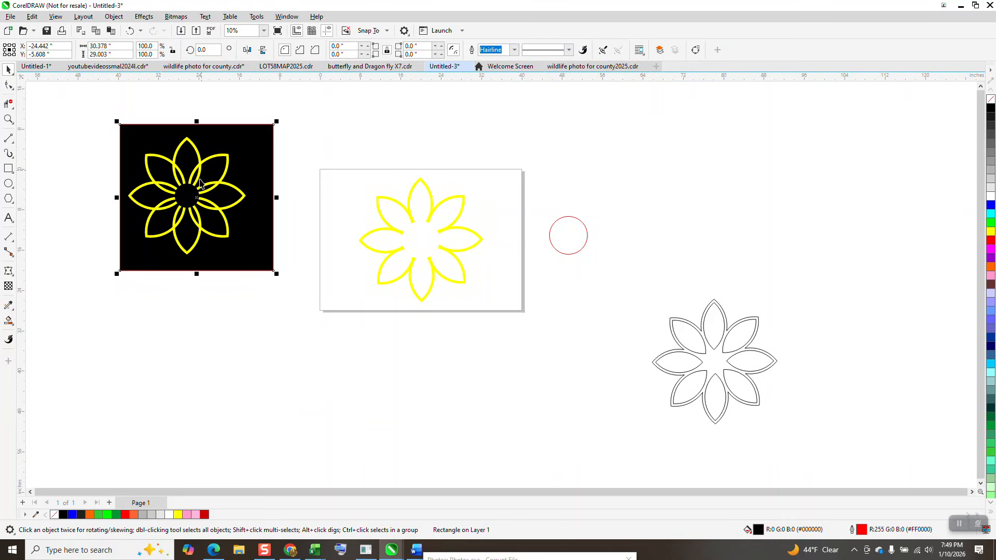
pyautogui.click(561, 246)
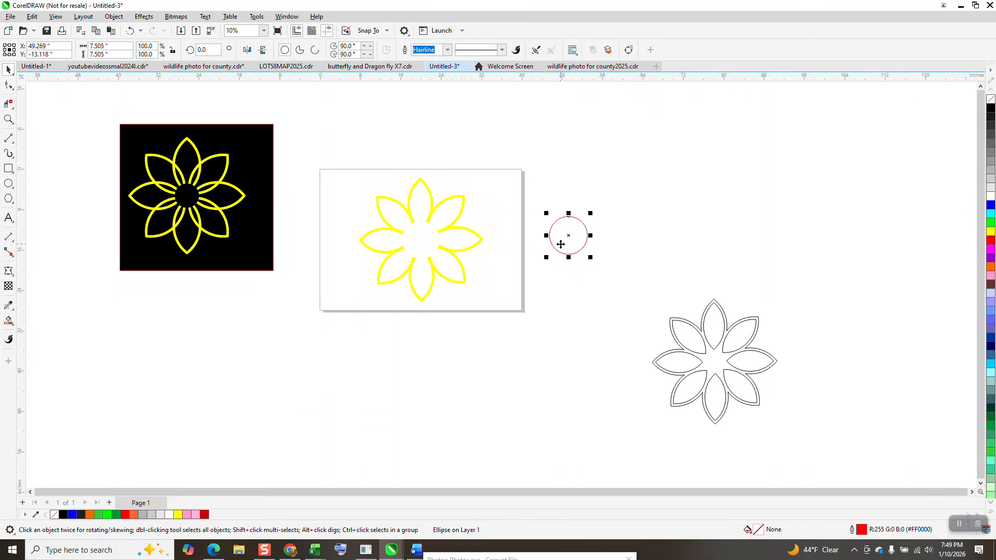
pyautogui.click(422, 188)
pyautogui.click(990, 102)
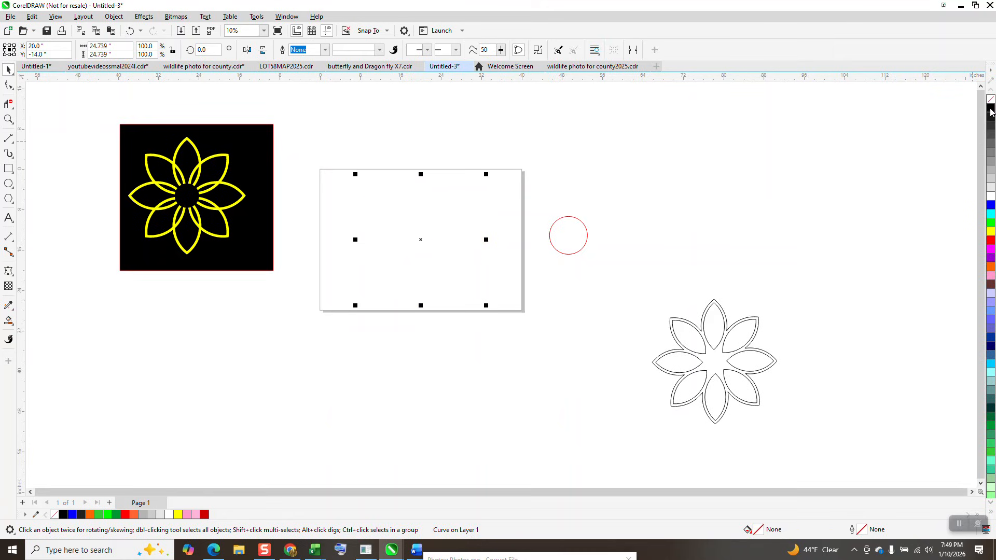
pyautogui.rightClick(991, 108)
# Step: Center the red circle on the page over the flower's middle and set its outline width to 36 pt
pyautogui.click(574, 243)
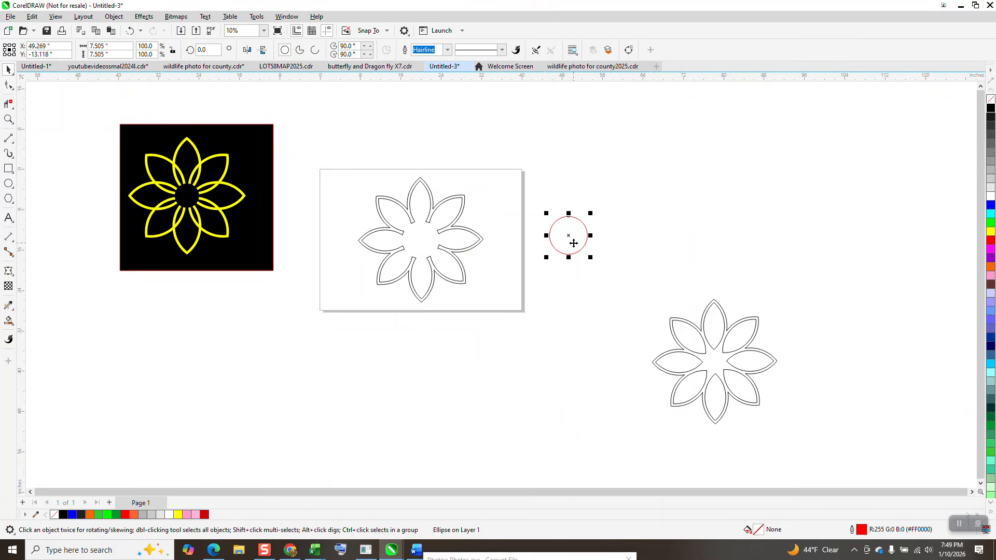
pyautogui.press('p')
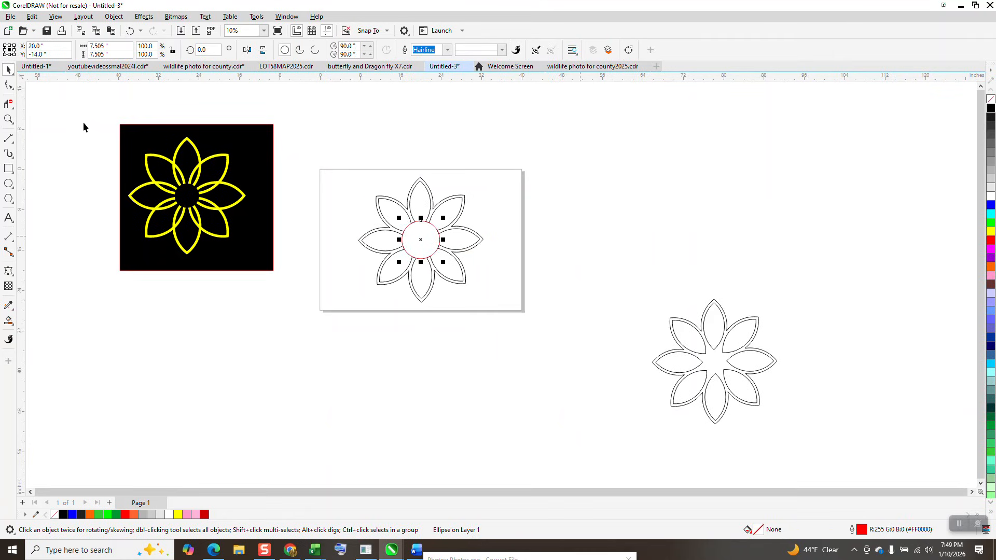
pyautogui.click(8, 118)
pyautogui.moveTo(353, 176); pyautogui.dragTo(489, 290)
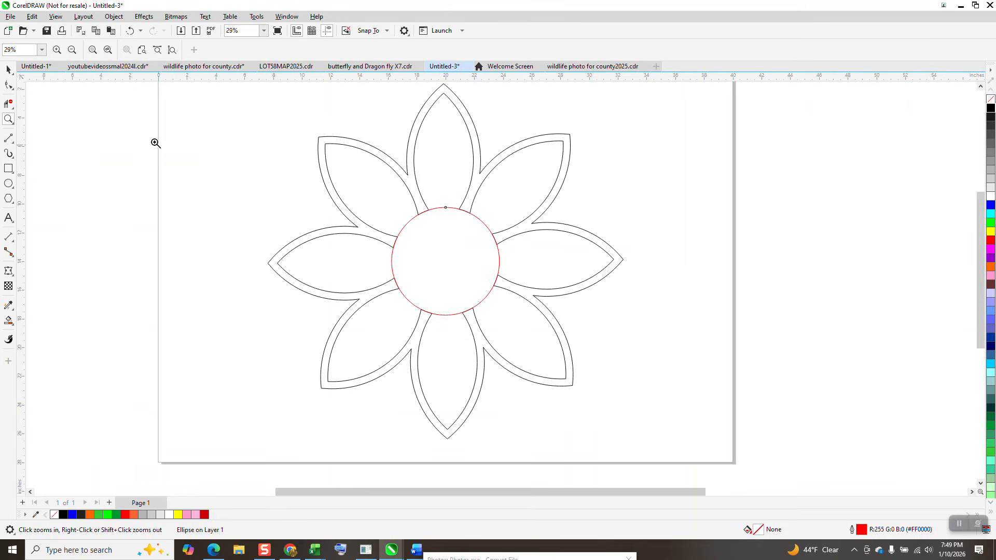
pyautogui.press('space')
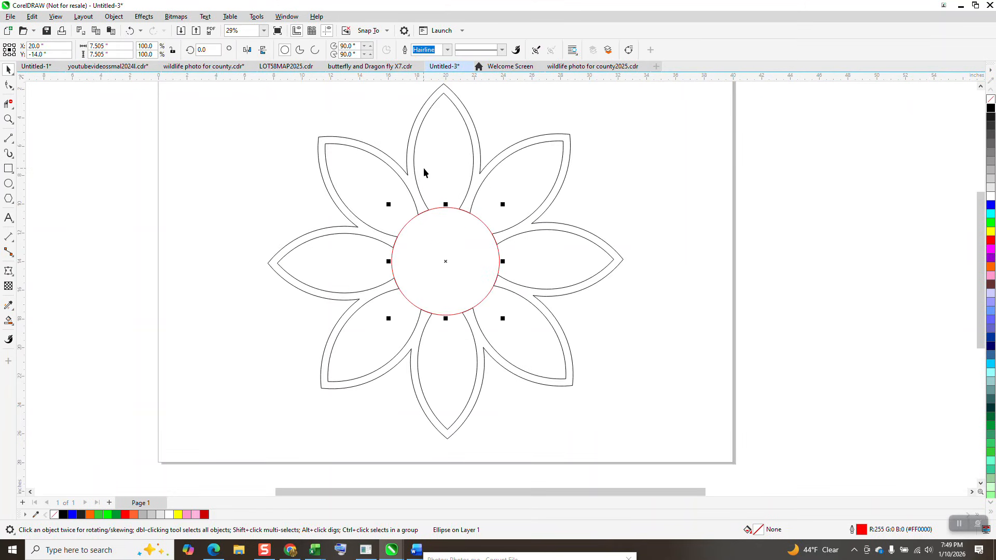
pyautogui.click(446, 51)
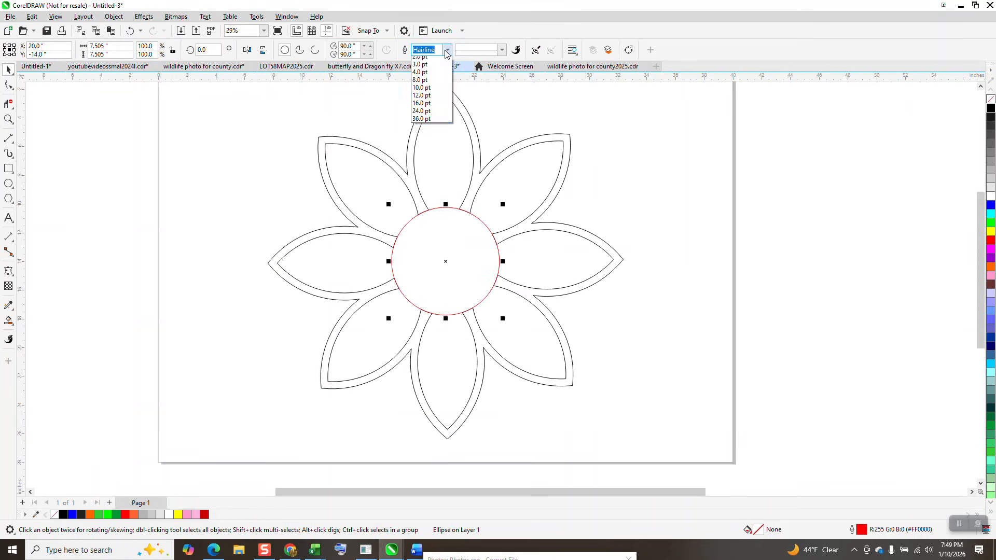
pyautogui.click(437, 173)
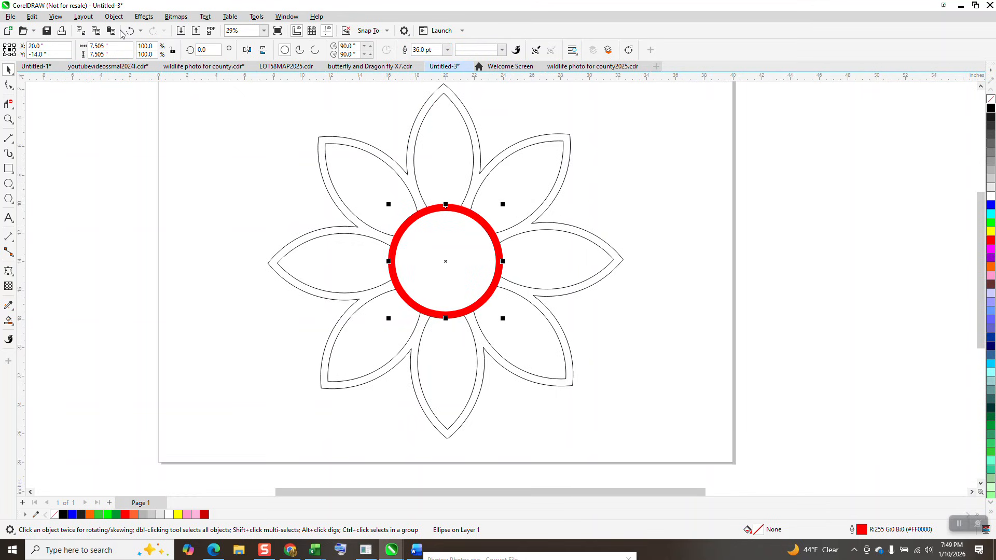
# Step: Convert the circle's thick outline to an object, and give the ring no fill and a black outline
pyautogui.click(114, 16)
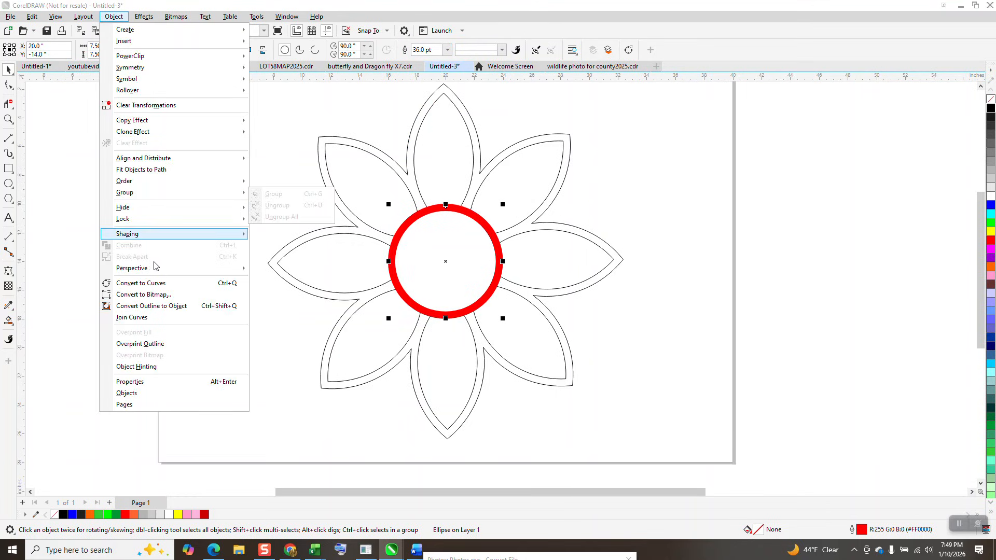
pyautogui.click(166, 306)
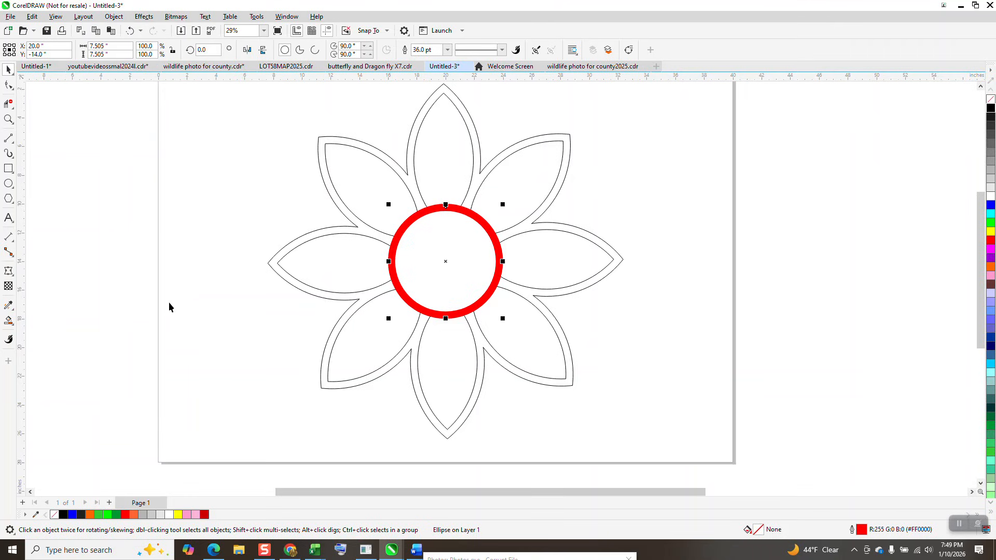
pyautogui.click(990, 100)
pyautogui.rightClick(988, 110)
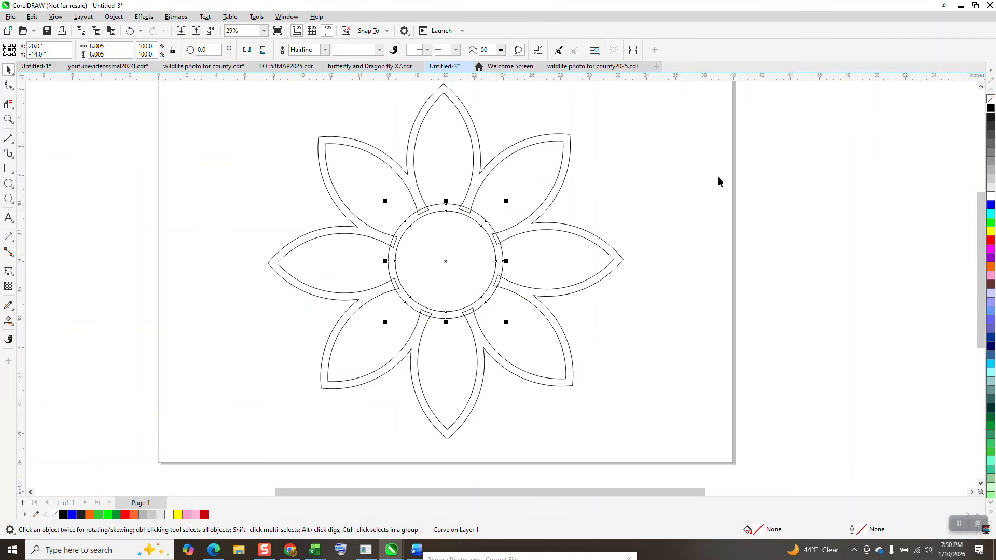
# Step: Select the ring together with the petals and weld them into one flower shape
pyautogui.scroll(-1, 528, 175)
pyautogui.moveTo(329, 99); pyautogui.dragTo(335, 124)
pyautogui.moveTo(671, 359); pyautogui.dragTo(671, 361)
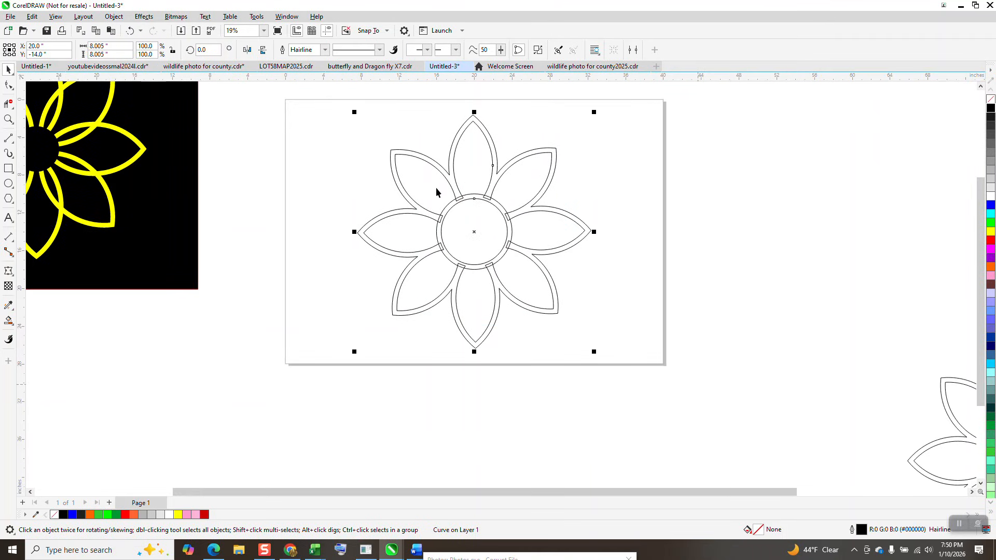
pyautogui.click(304, 50)
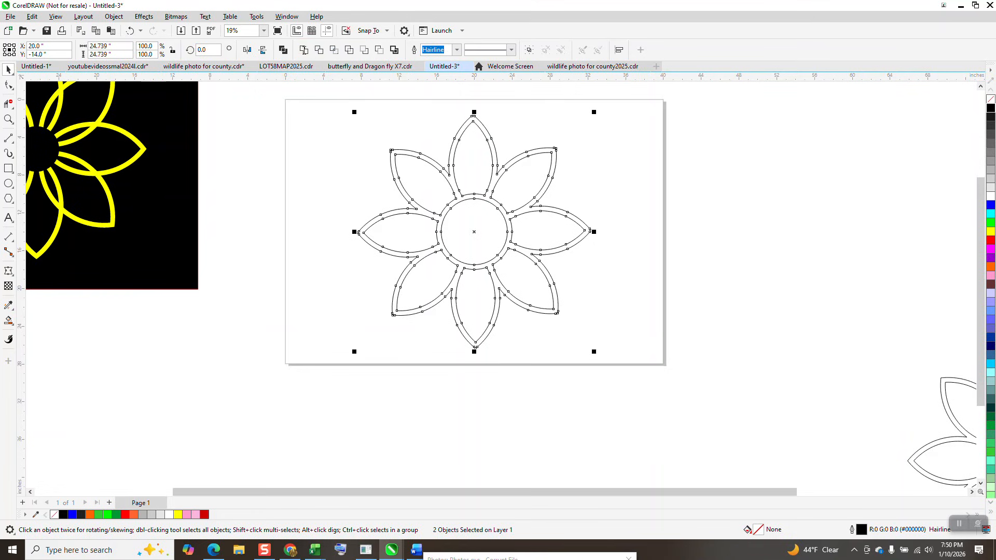
# Step: Widen the black background rectangle beside the sample flower, place the welded flower on it, and fill the flower with yellow
pyautogui.click(617, 164)
pyautogui.scroll(-1, 646, 195)
pyautogui.scroll(-1, 646, 194)
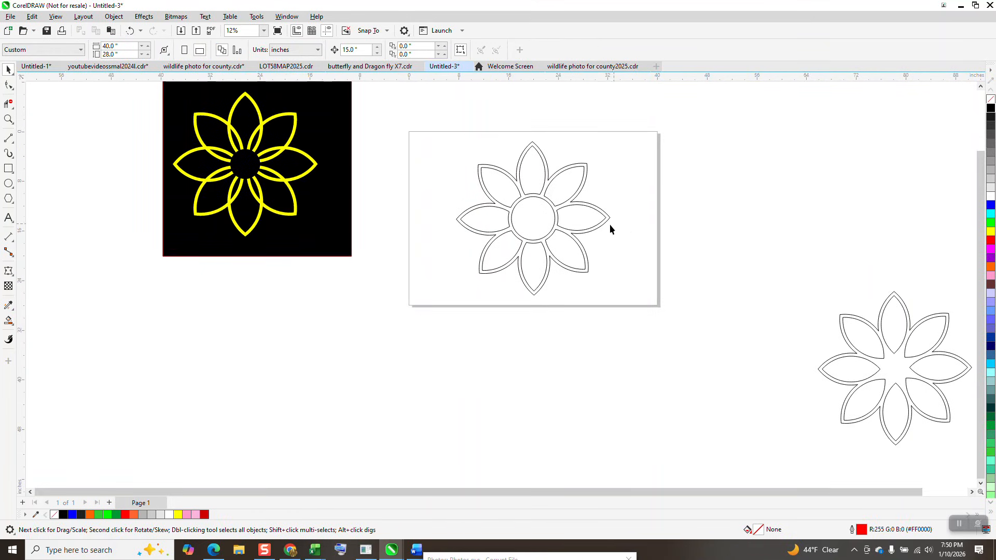
pyautogui.click(352, 166)
pyautogui.moveTo(354, 167); pyautogui.dragTo(446, 164)
pyautogui.rightClick(991, 232)
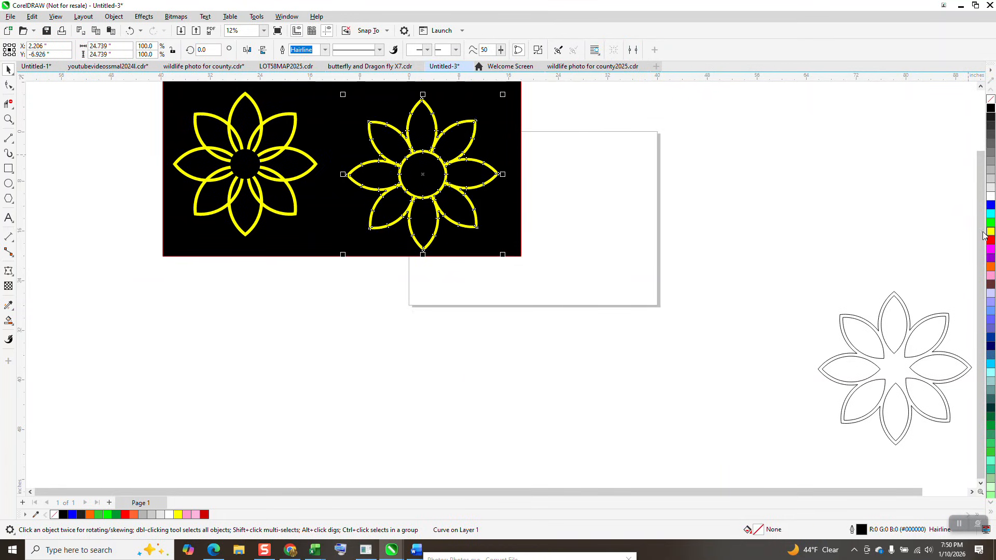
# Step: Examine the joints between the petals and center ring up close, and compare the yellow flower with the sample
pyautogui.click(8, 119)
pyautogui.click(457, 202)
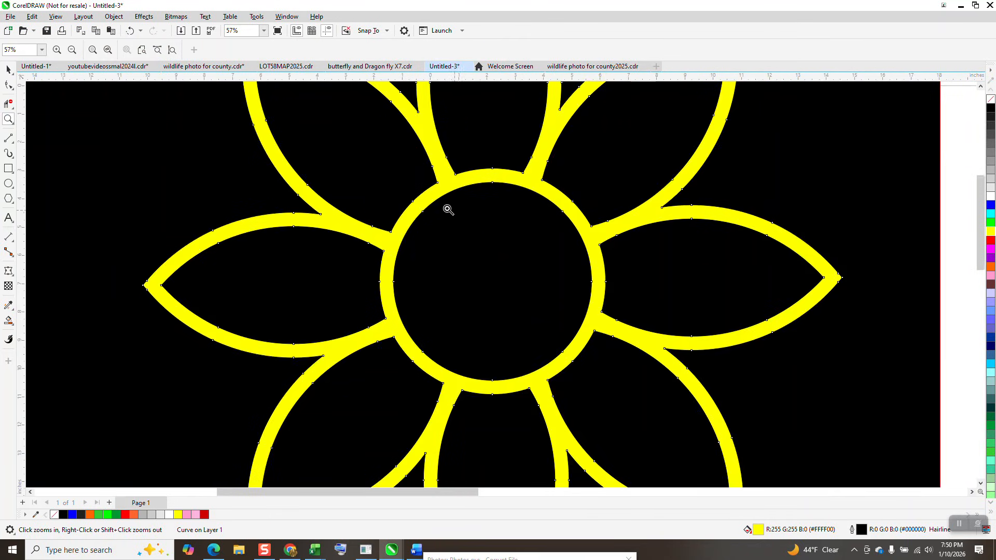
pyautogui.rightClick(407, 192)
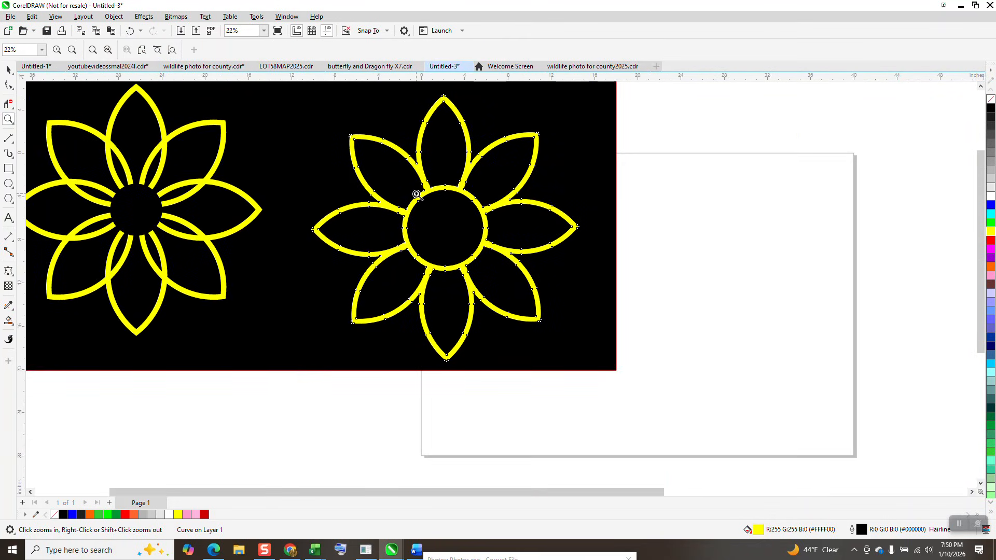
pyautogui.rightClick(417, 194)
pyautogui.scroll(-7, 494, 207)
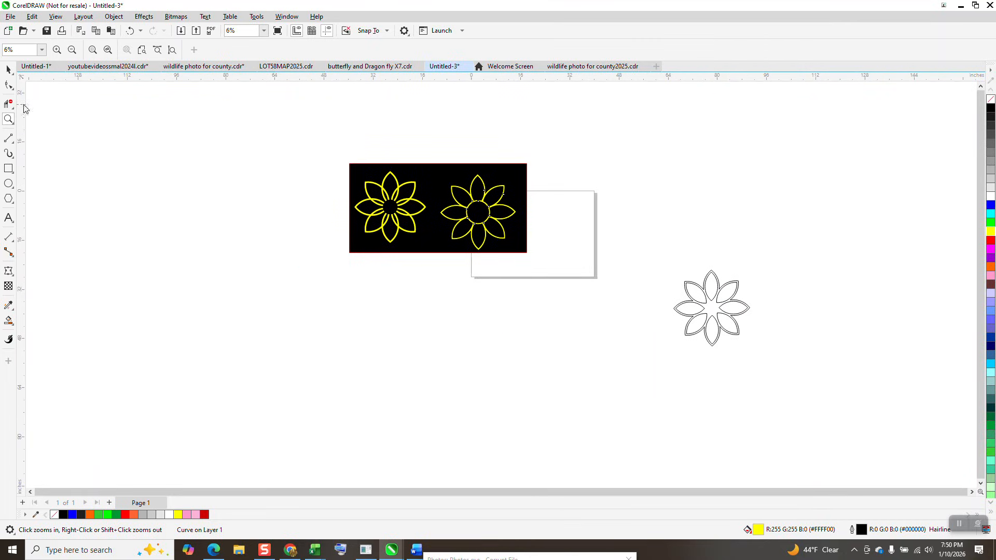
pyautogui.scroll(7, 592, 282)
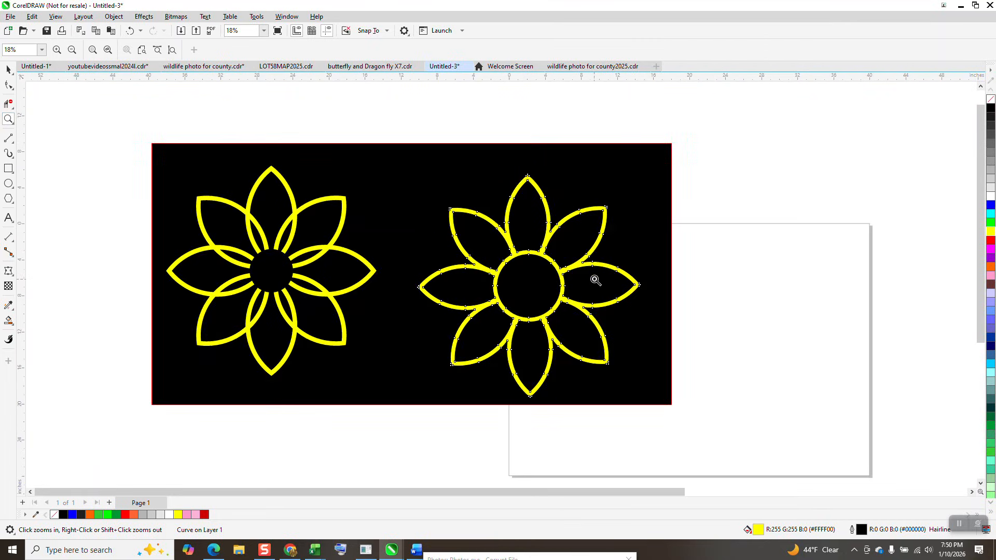